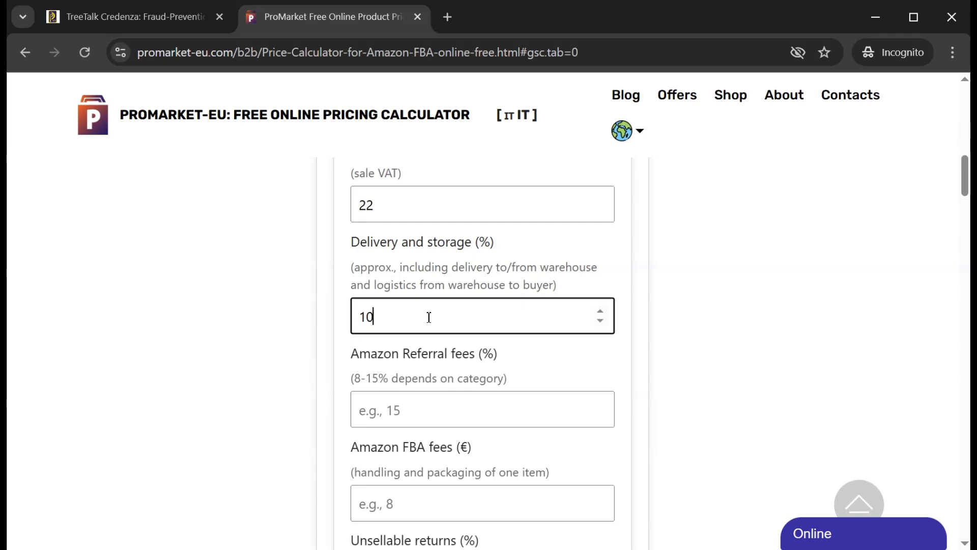
# Step: Set the Amazon referral fees to 15% and the Amazon FBA fees to €8
pyautogui.scroll(-3, 434, 316)
pyautogui.click(413, 253)
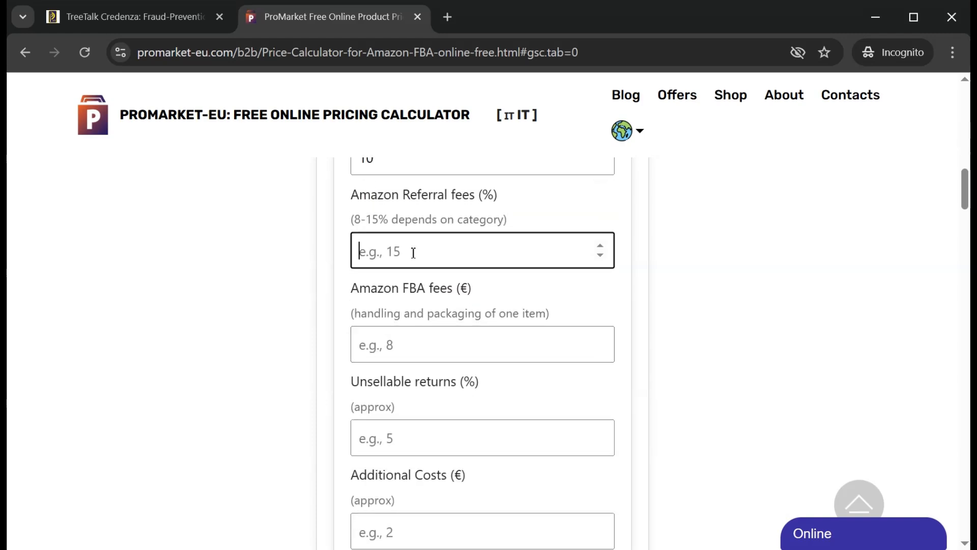
pyautogui.write('15')
pyautogui.scroll(-1, 413, 253)
pyautogui.click(471, 275)
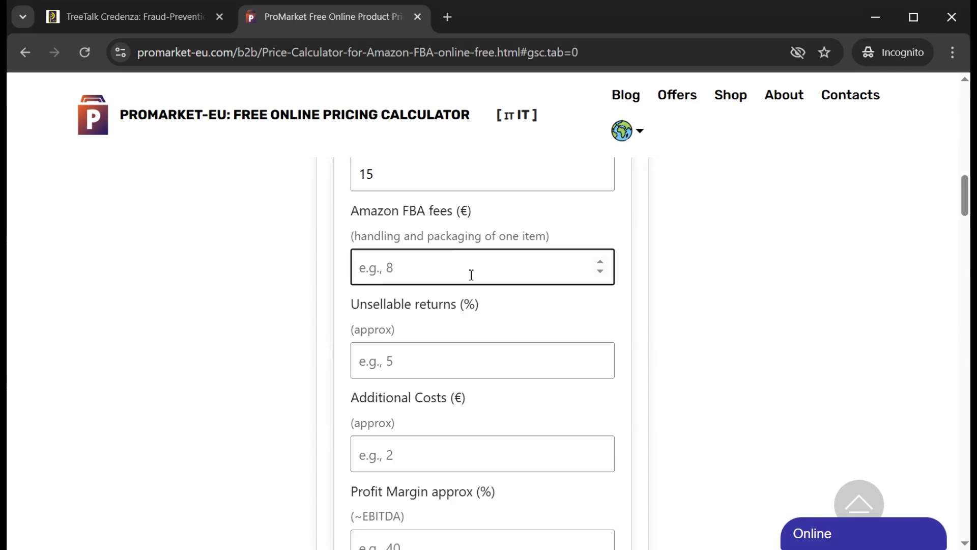
pyautogui.write('8')
# Step: Set the unsellable returns to 5%
pyautogui.scroll(-1, 441, 295)
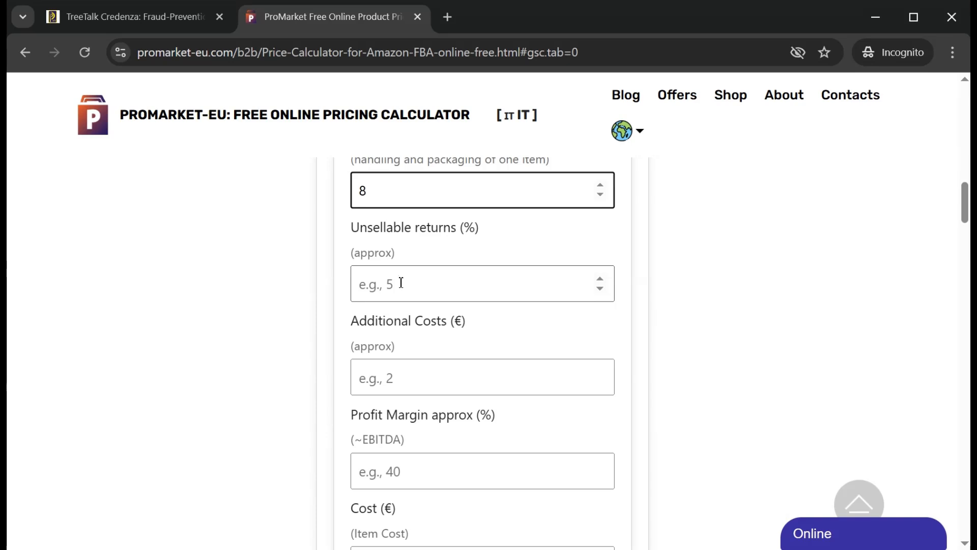
pyautogui.click(427, 285)
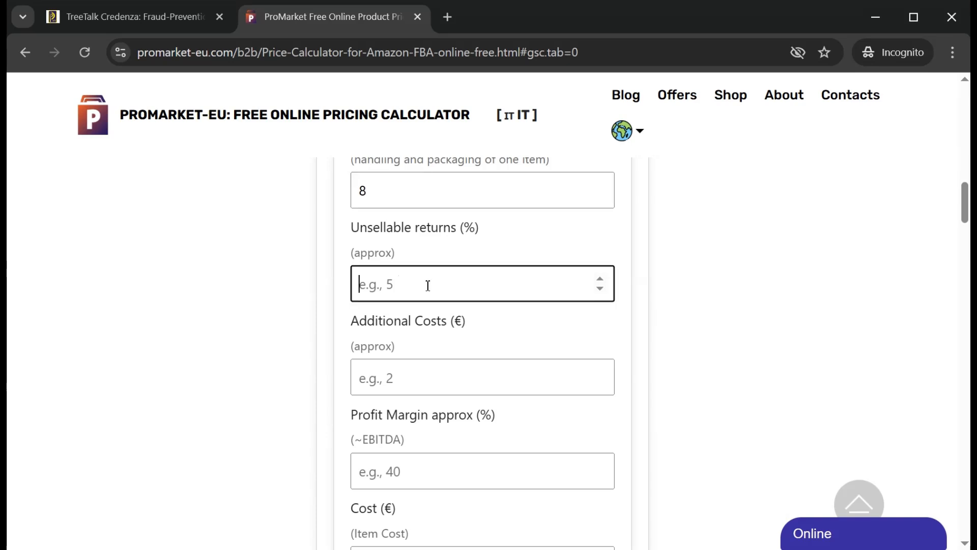
pyautogui.write('5')
pyautogui.press('BackSpace')
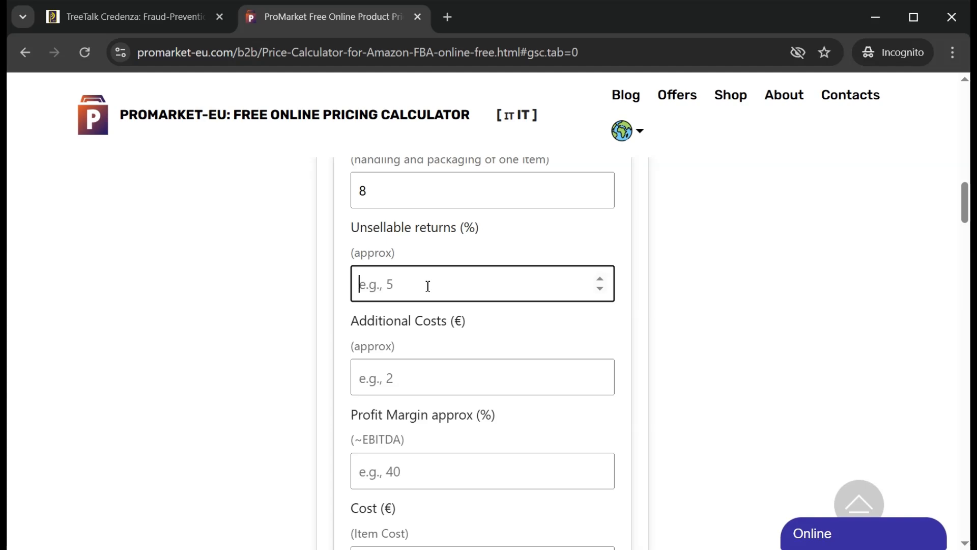
pyautogui.write('40')
pyautogui.press('BackSpace')
pyautogui.write('5')
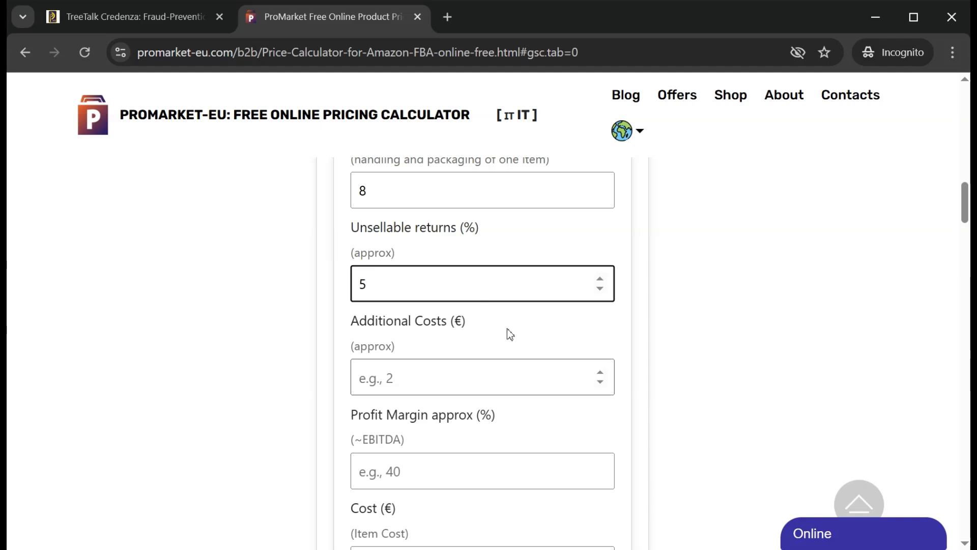
# Step: Set the additional costs to €2 and the approximate profit margin to 40%
pyautogui.scroll(-1, 447, 305)
pyautogui.click(446, 306)
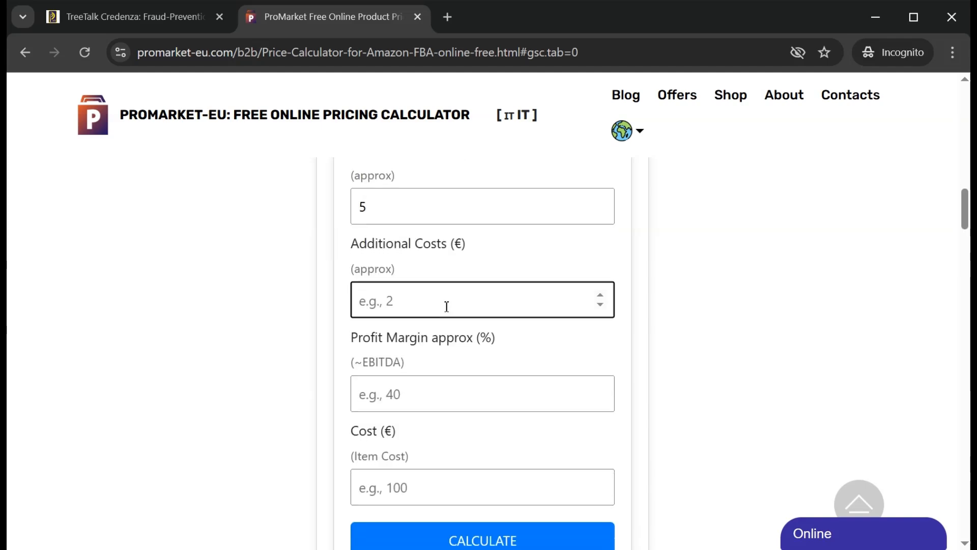
pyautogui.write('2')
pyautogui.click(408, 396)
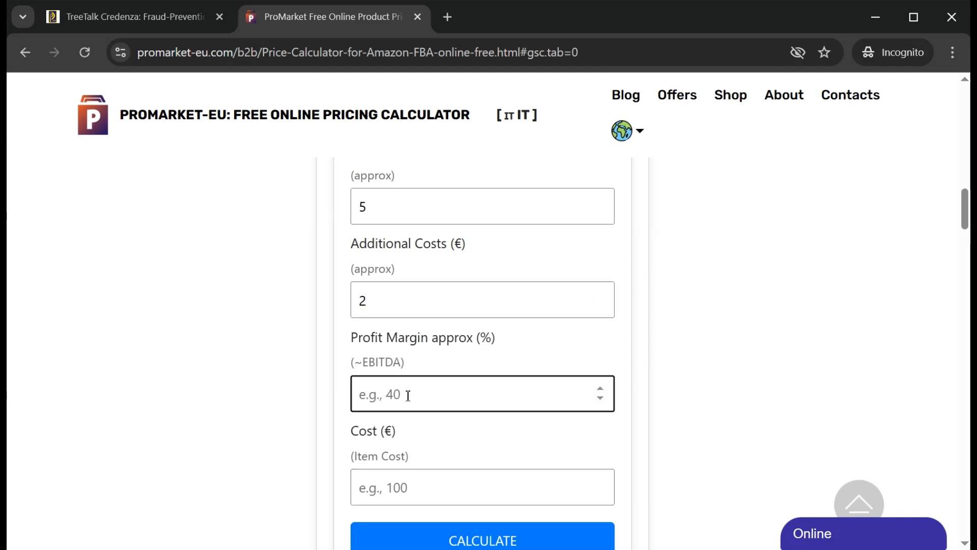
pyautogui.write('40')
# Step: Set the item cost to €30 and calculate the selling price
pyautogui.scroll(-1, 436, 375)
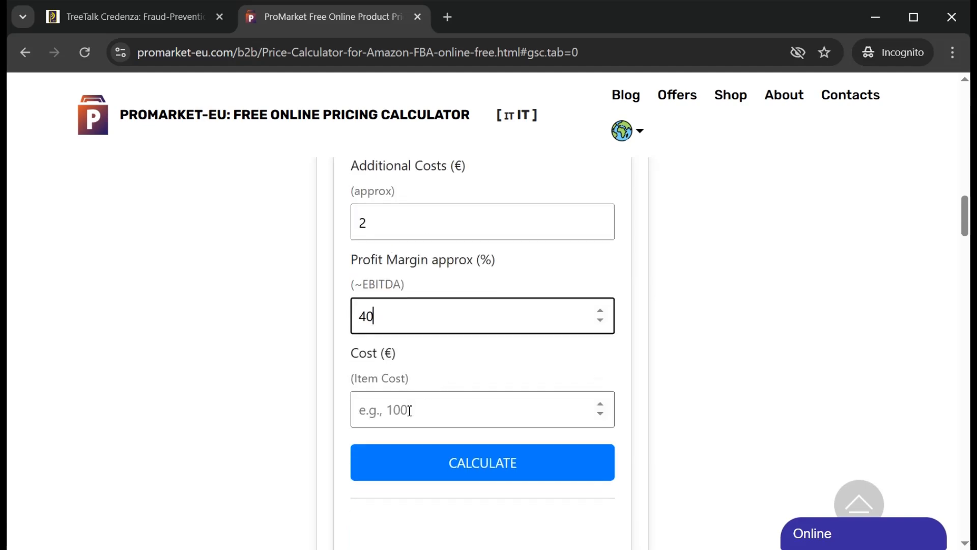
pyautogui.click(461, 410)
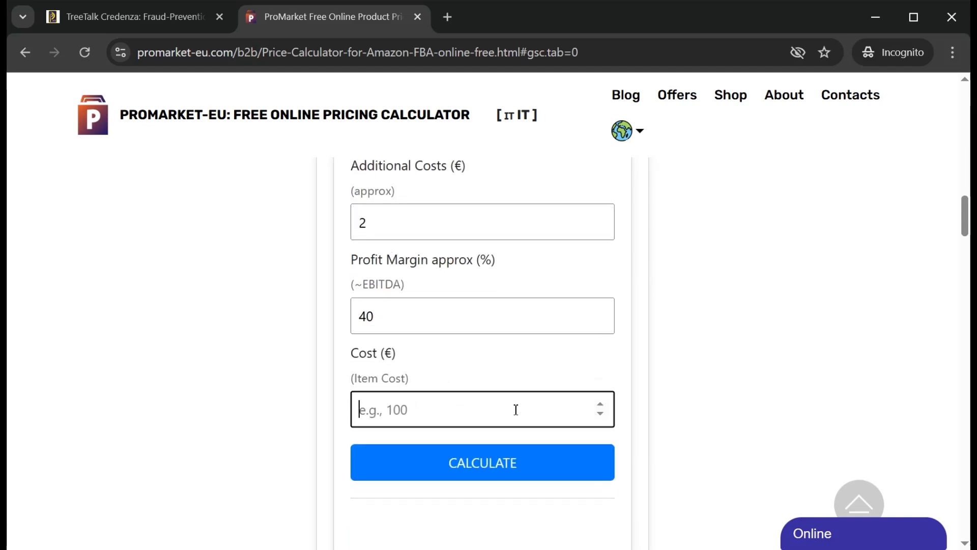
pyautogui.write('30')
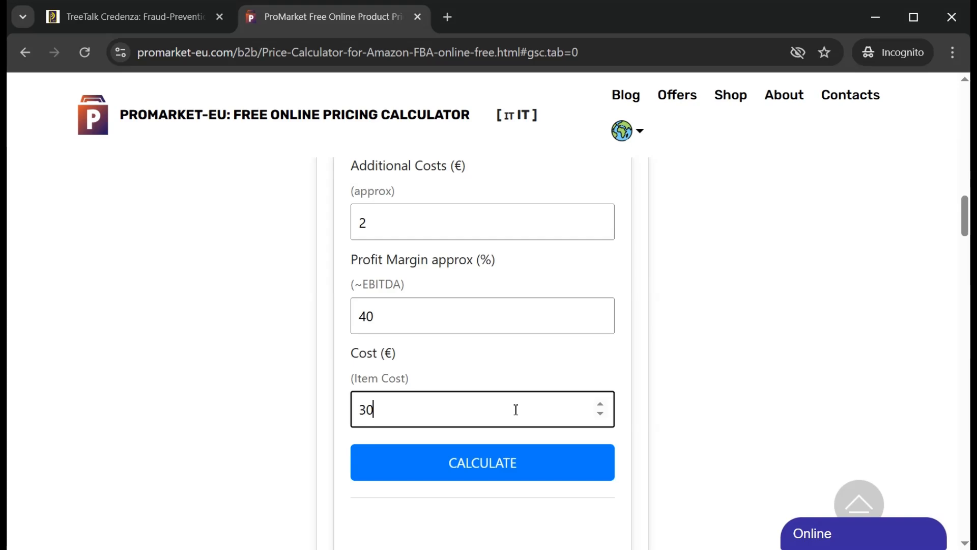
pyautogui.scroll(-3, 483, 326)
pyautogui.click(498, 316)
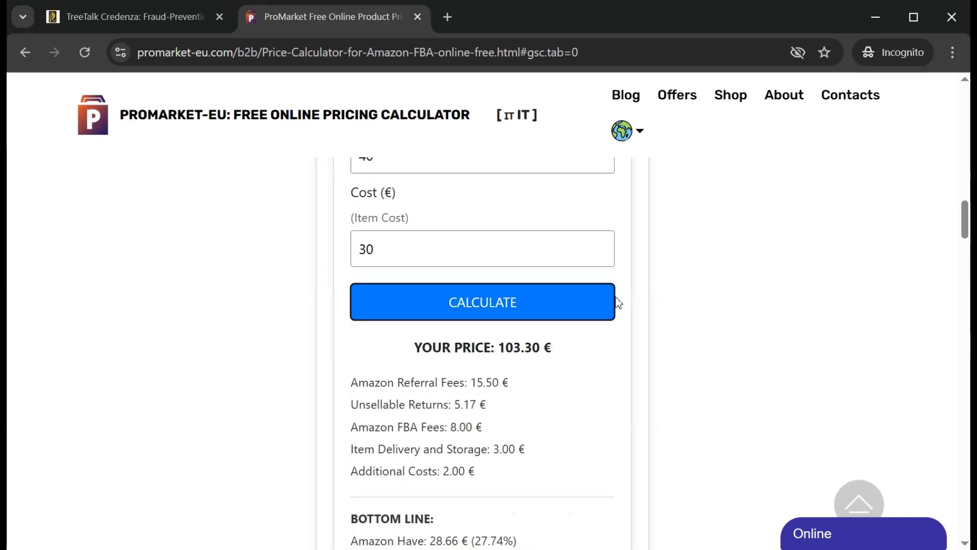
# Step: Examine the calculated price, the fee breakdown, the bottom-line shares and the pie chart
pyautogui.scroll(3, 617, 303)
pyautogui.scroll(-6, 620, 302)
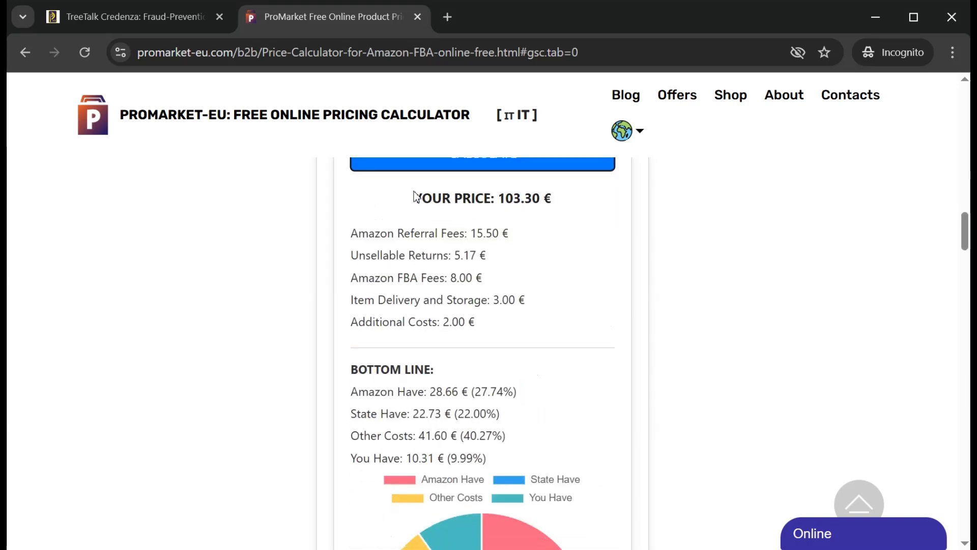
pyautogui.moveTo(415, 196); pyautogui.dragTo(561, 202)
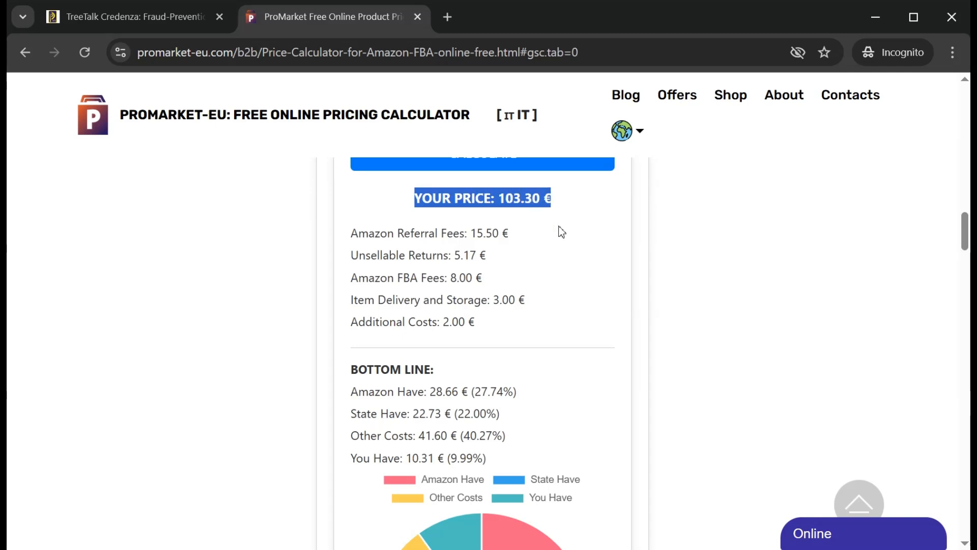
pyautogui.click(524, 231)
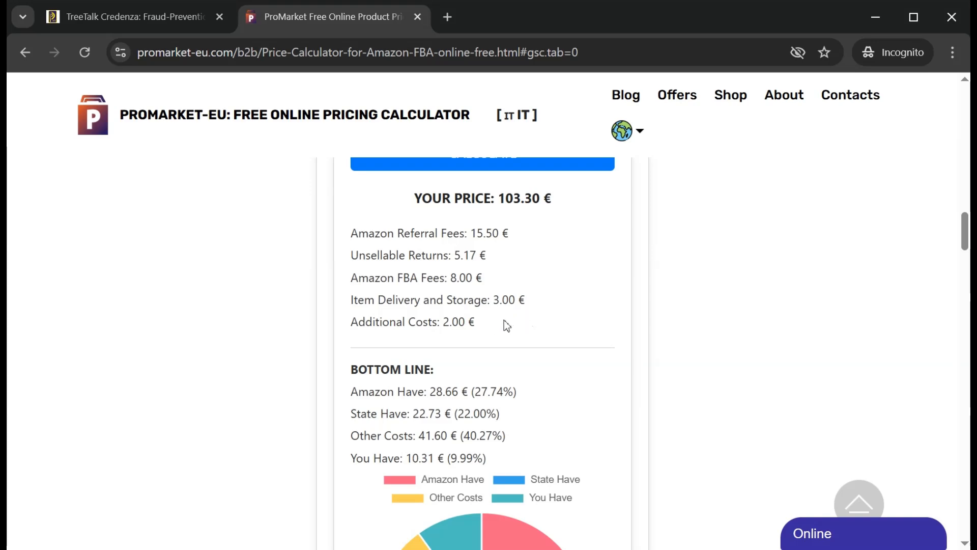
pyautogui.scroll(-1, 504, 320)
pyautogui.click(462, 290)
pyautogui.scroll(-3, 678, 273)
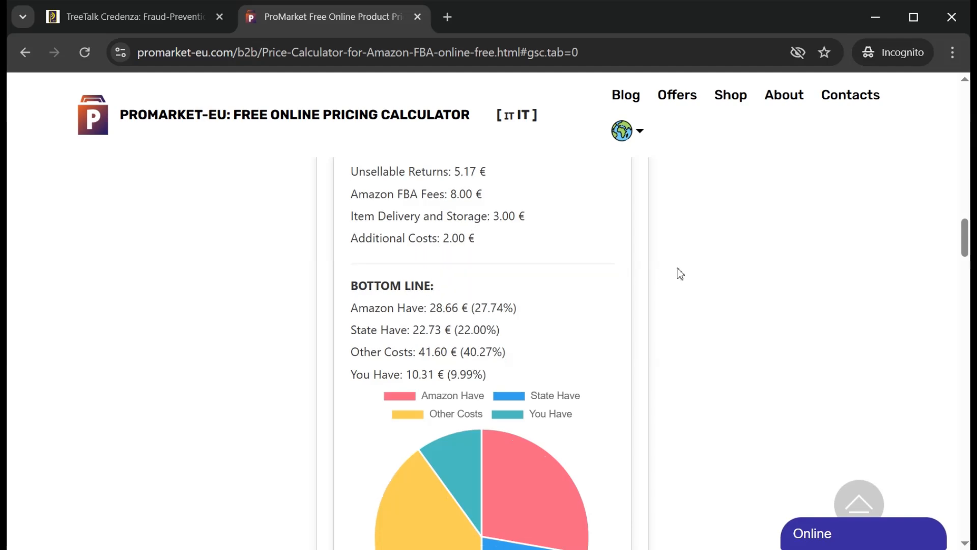
pyautogui.scroll(2, 683, 270)
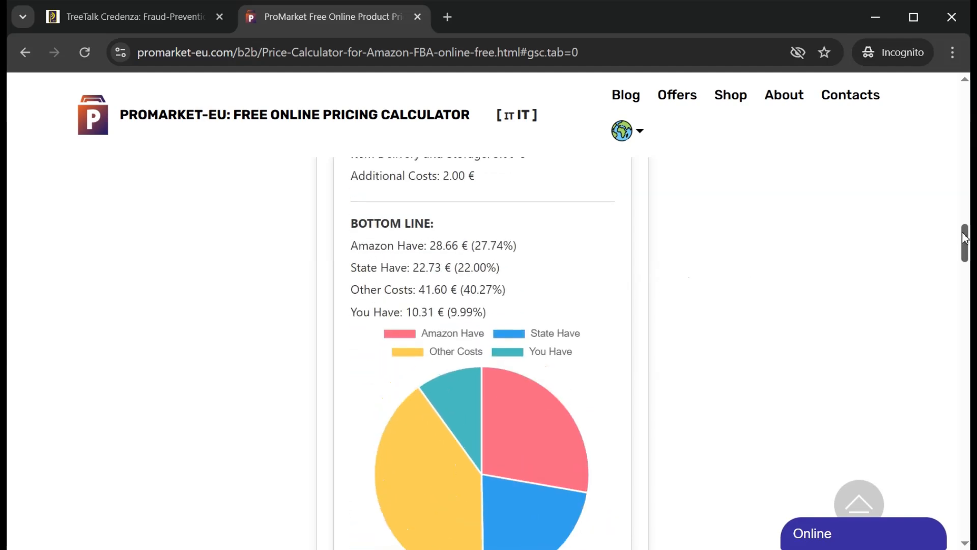
pyautogui.scroll(-1, 719, 213)
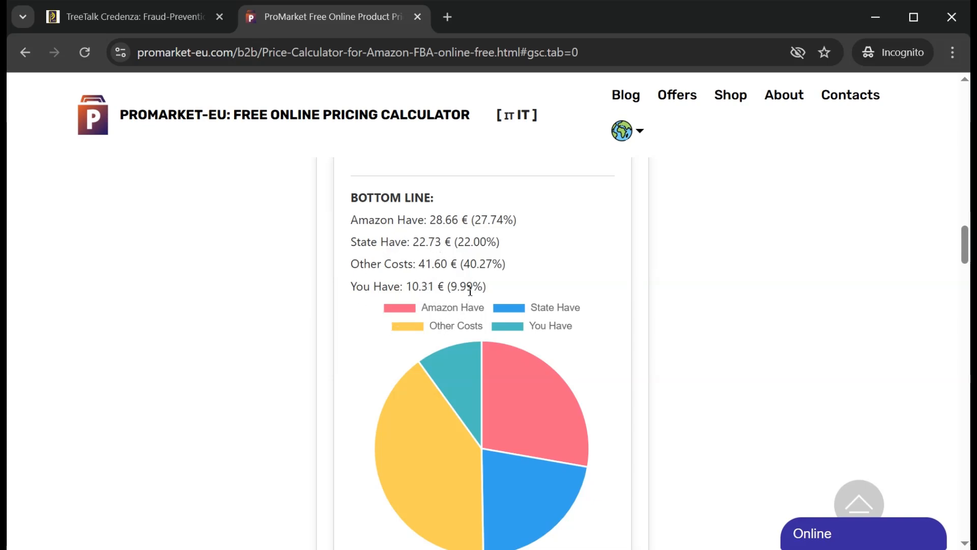
pyautogui.moveTo(437, 366)
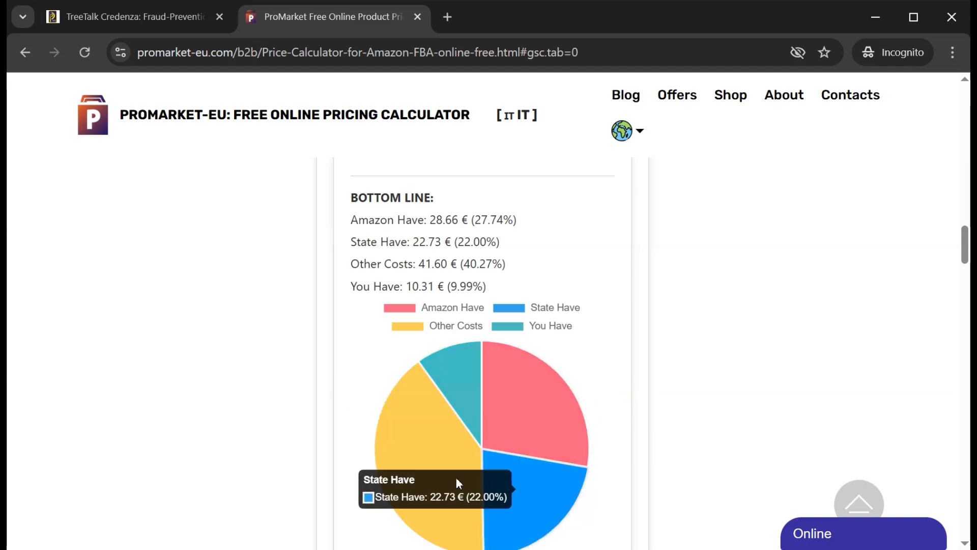
pyautogui.moveTo(427, 462)
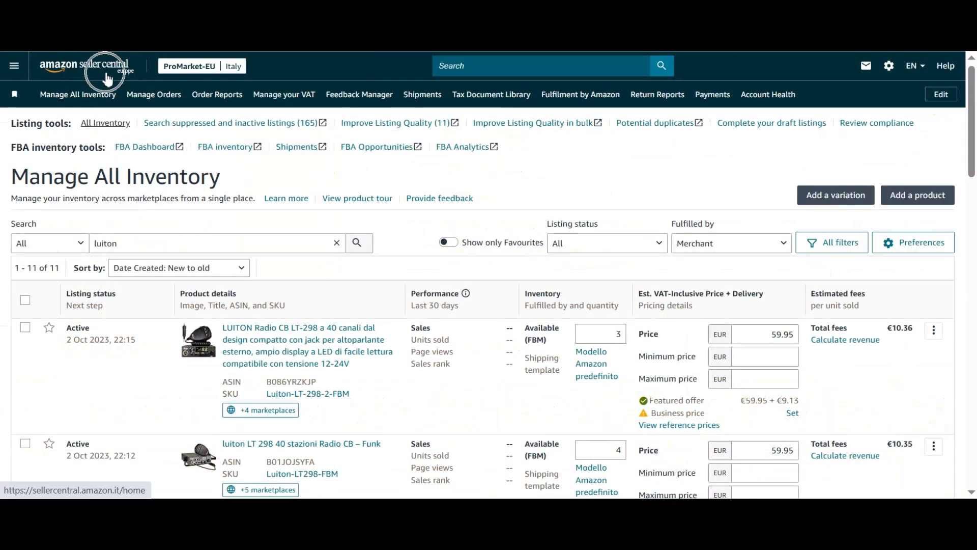
# Step: In Amazon Seller Central, open the first LUITON LT-298 listing's Revenue Calculator and set item price to €103 and delivery charge to €0
pyautogui.moveTo(12, 180); pyautogui.dragTo(233, 180)
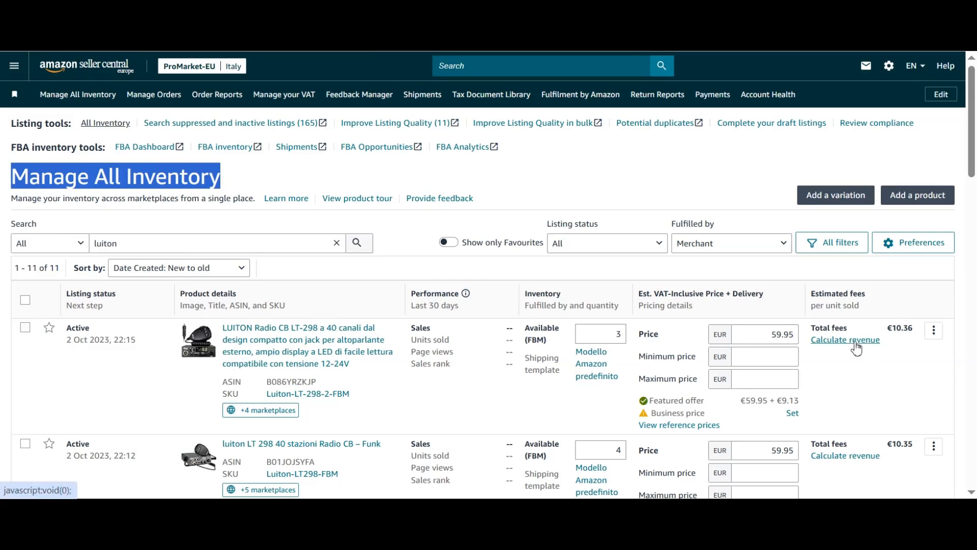
pyautogui.click(851, 340)
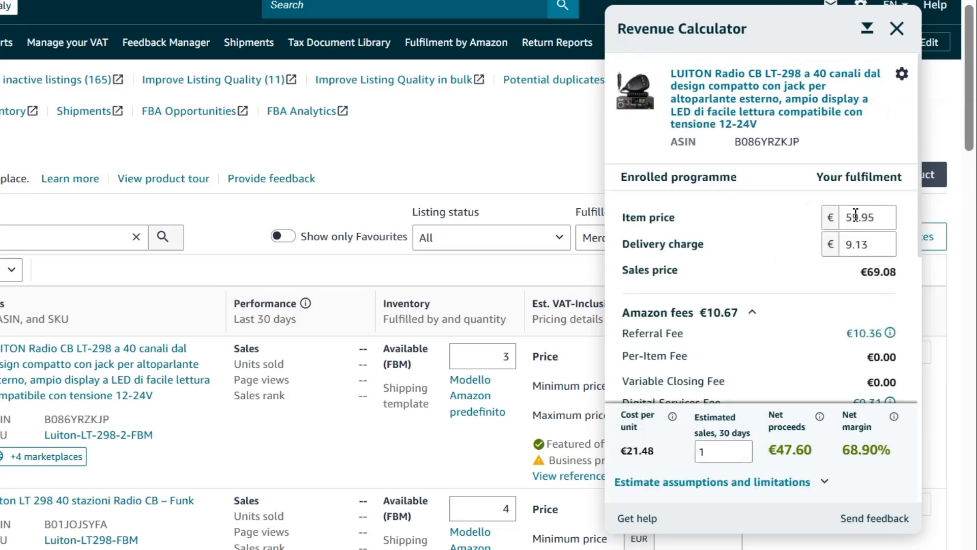
pyautogui.moveTo(883, 216); pyautogui.dragTo(833, 218)
pyautogui.write('103')
pyautogui.moveTo(894, 246); pyautogui.dragTo(810, 252)
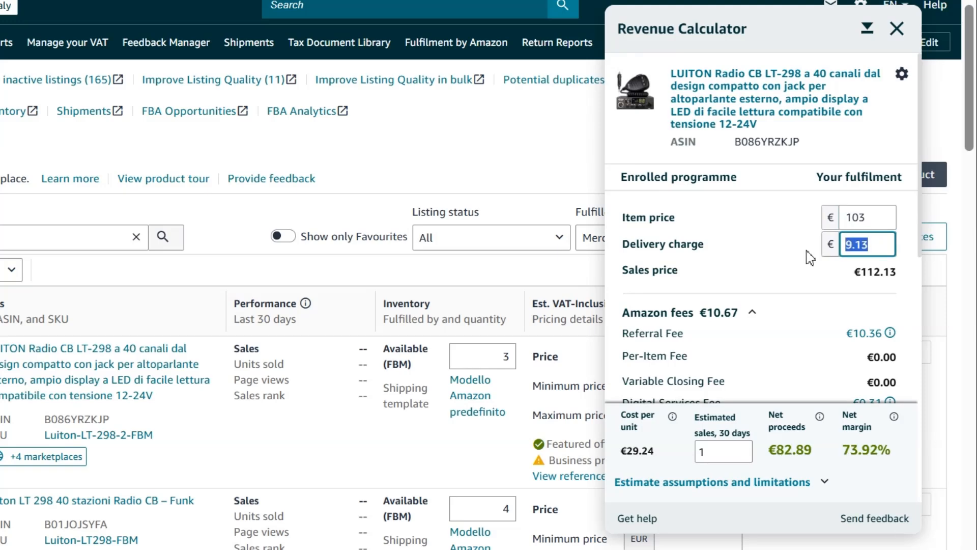
pyautogui.write('0')
# Step: Set the fulfilment cost for your own fulfilment to €8
pyautogui.scroll(-4, 812, 252)
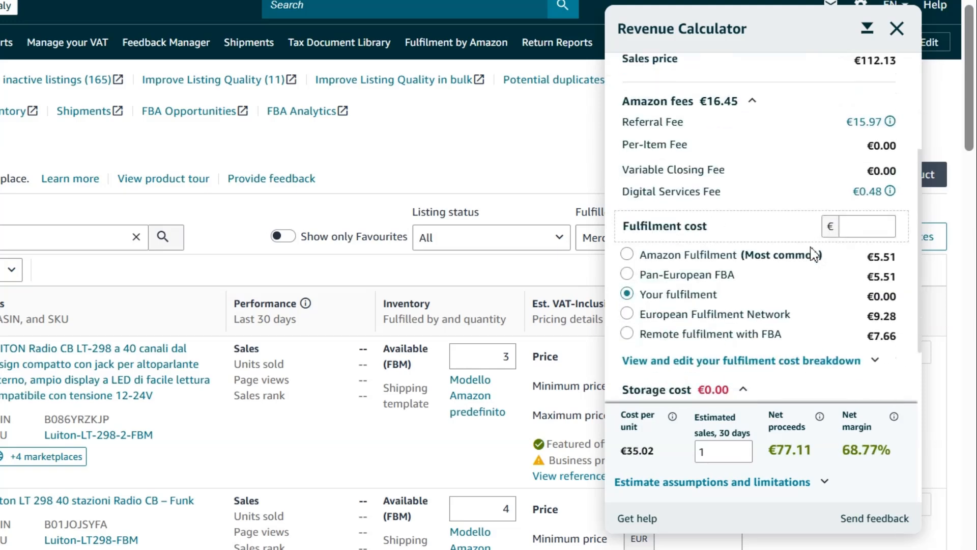
pyautogui.click(866, 228)
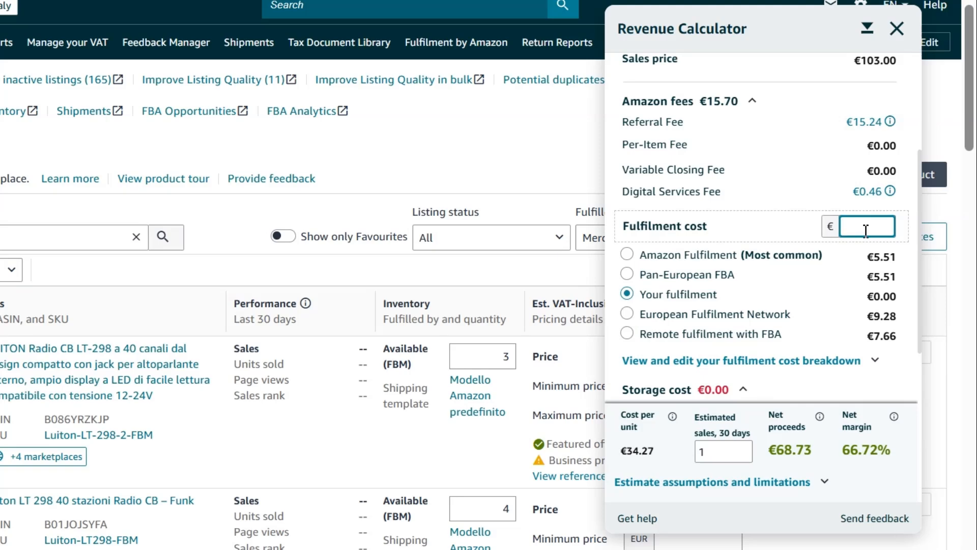
pyautogui.write('8')
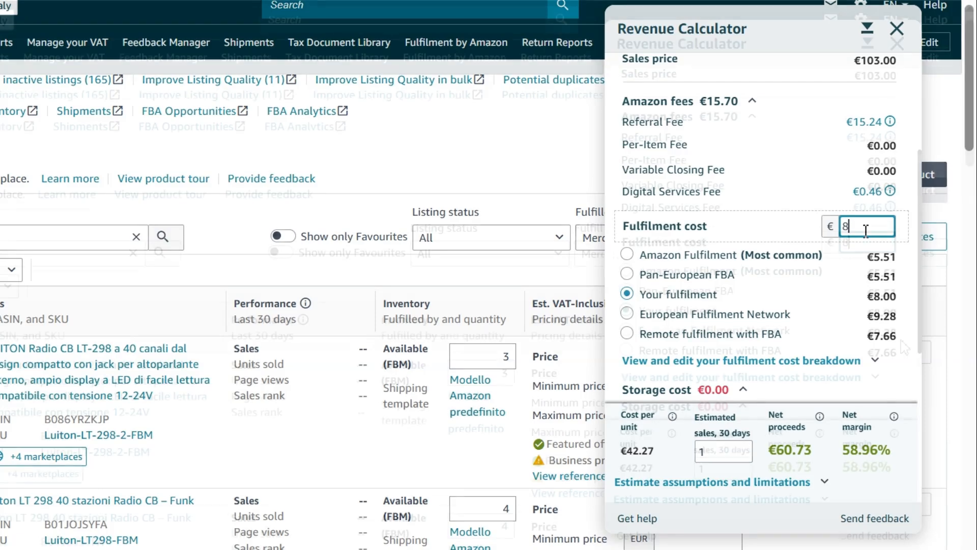
# Step: Enter a monthly storage cost of €1 per unit, 10 average inventory units stored and 1 estimated monthly unit sold
pyautogui.scroll(-3, 897, 336)
pyautogui.click(870, 243)
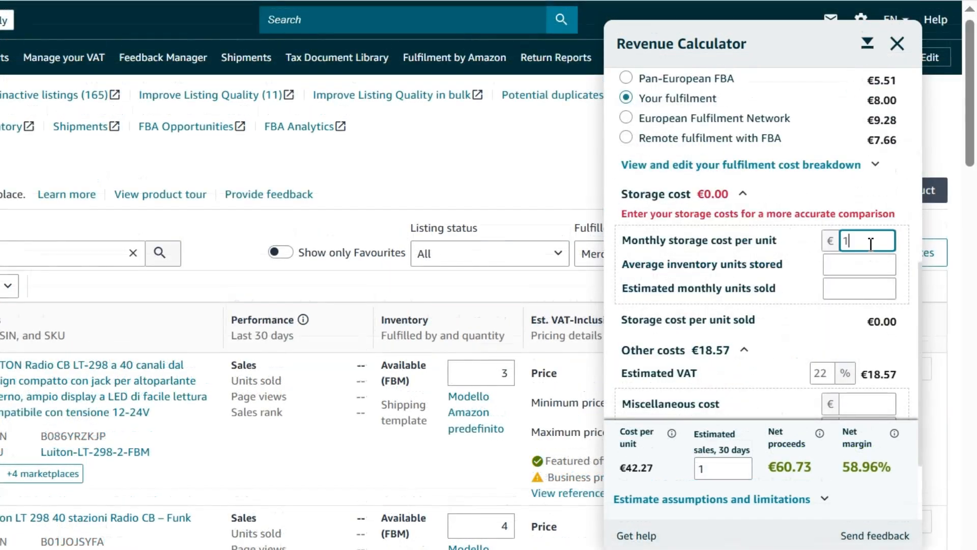
pyautogui.click(853, 273)
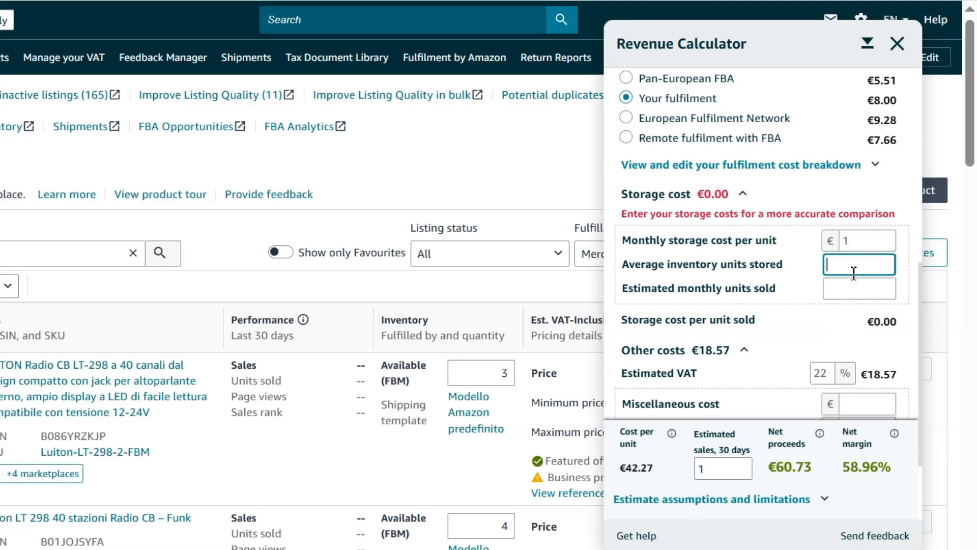
pyautogui.write('10')
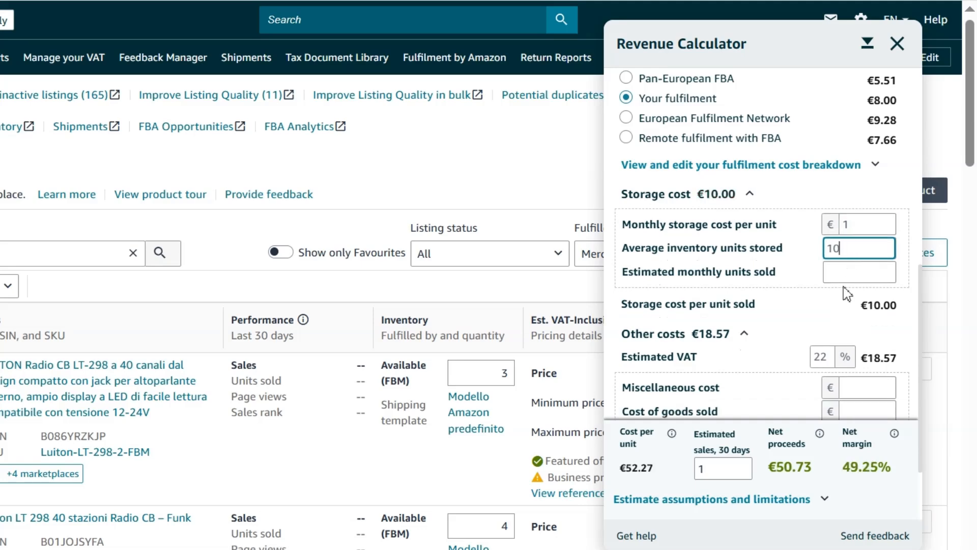
pyautogui.click(850, 274)
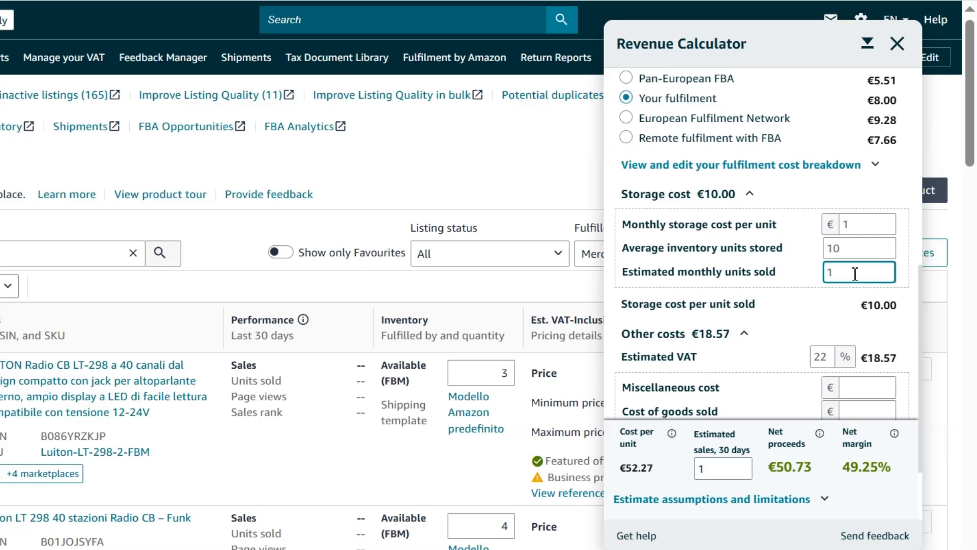
# Step: Check the Revenue Calculator's estimated VAT amount by multiplying 103 by 0.22 in the Calculator app
pyautogui.scroll(-2, 855, 277)
pyautogui.moveTo(898, 260); pyautogui.dragTo(866, 259)
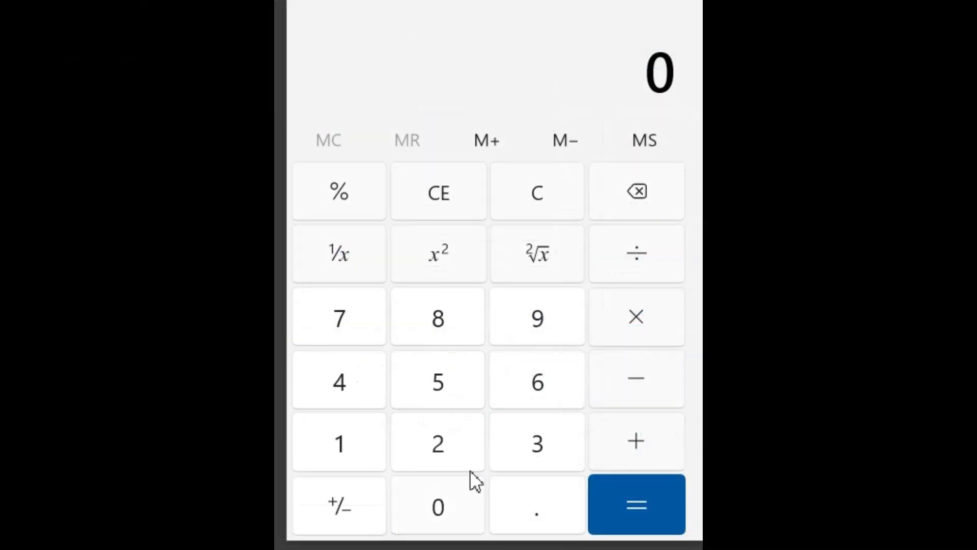
pyautogui.click(341, 441)
pyautogui.click(435, 511)
pyautogui.click(543, 455)
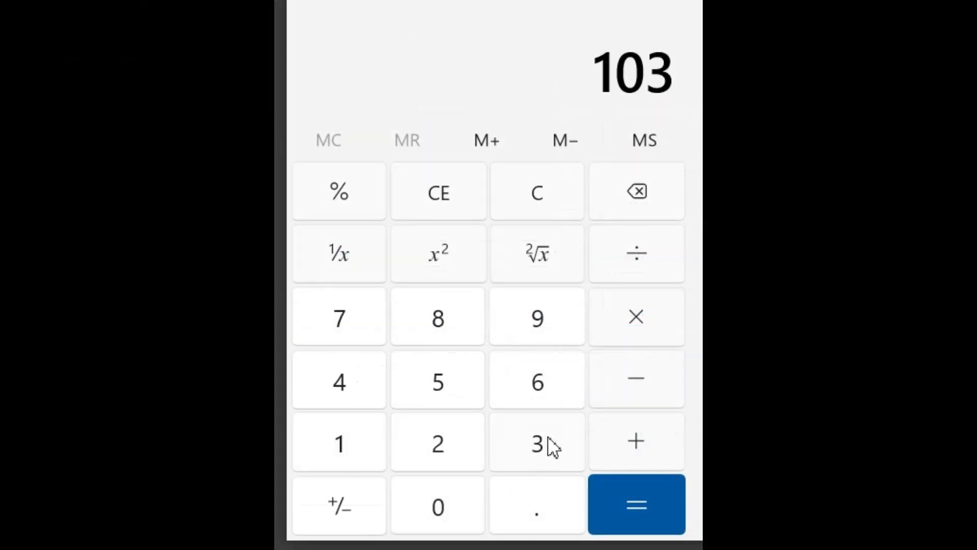
pyautogui.click(637, 319)
pyautogui.click(458, 509)
pyautogui.click(556, 512)
pyautogui.click(444, 433)
pyautogui.click(444, 432)
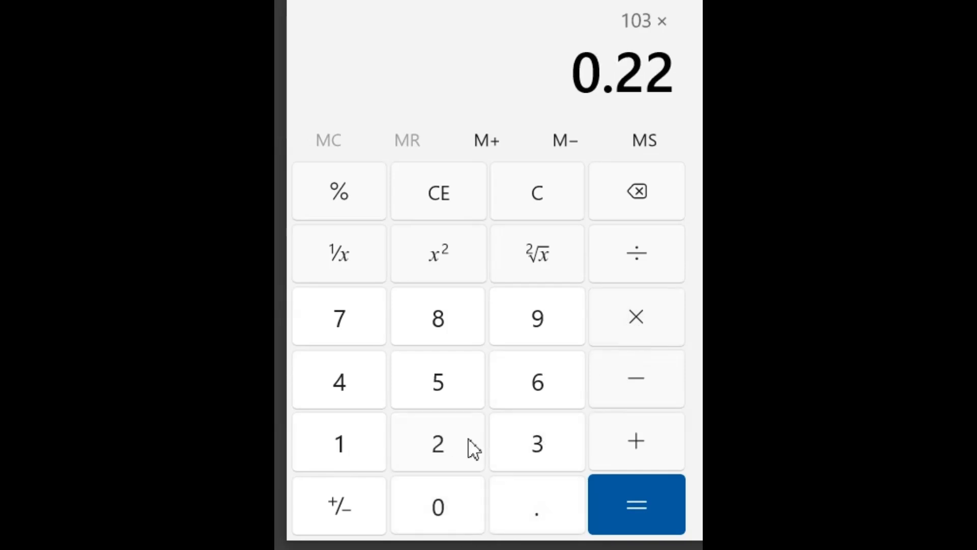
pyautogui.click(631, 495)
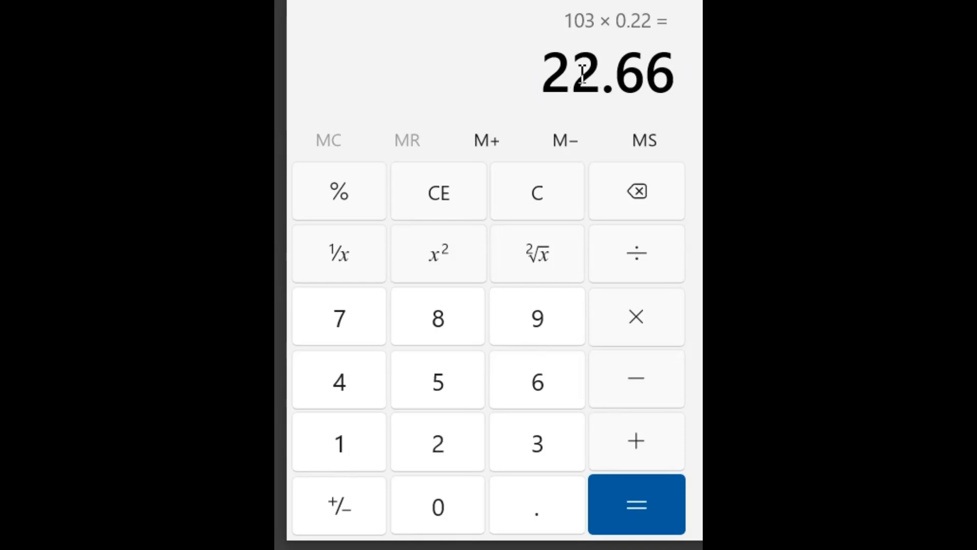
pyautogui.moveTo(555, 72); pyautogui.dragTo(675, 82)
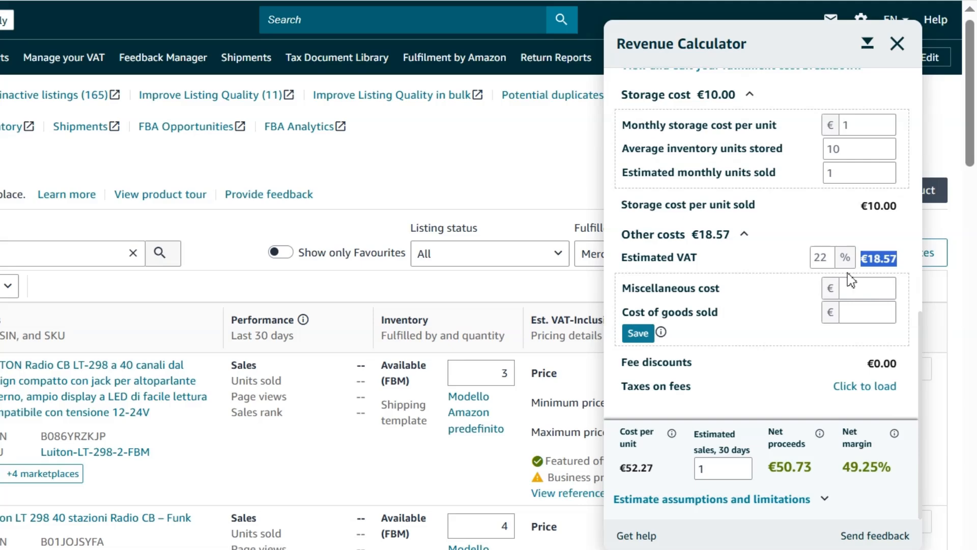
# Step: Enter a miscellaneous cost of €6 and a cost of goods sold of €30, and load the taxes on fees
pyautogui.click(851, 284)
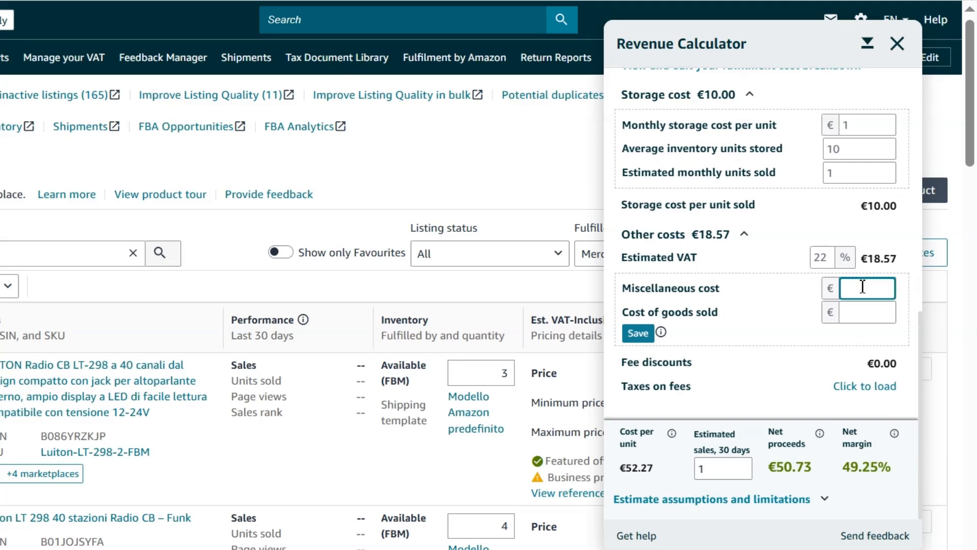
pyautogui.write('6')
pyautogui.click(871, 314)
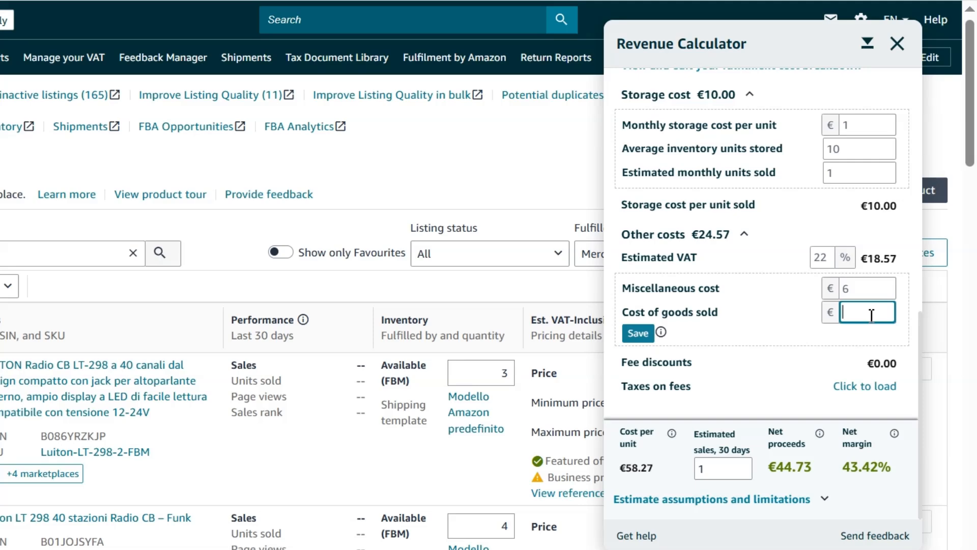
pyautogui.write('30')
pyautogui.scroll(-4, 871, 314)
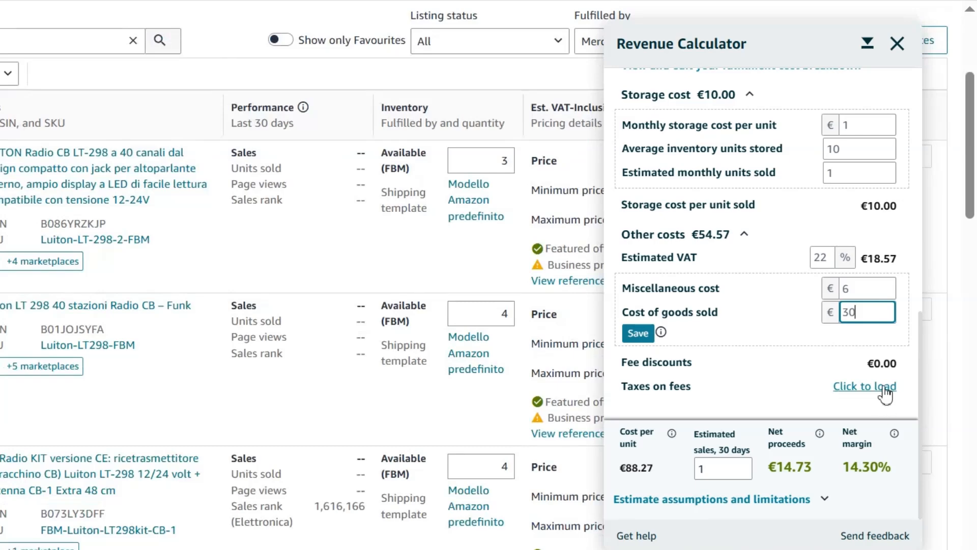
pyautogui.click(886, 394)
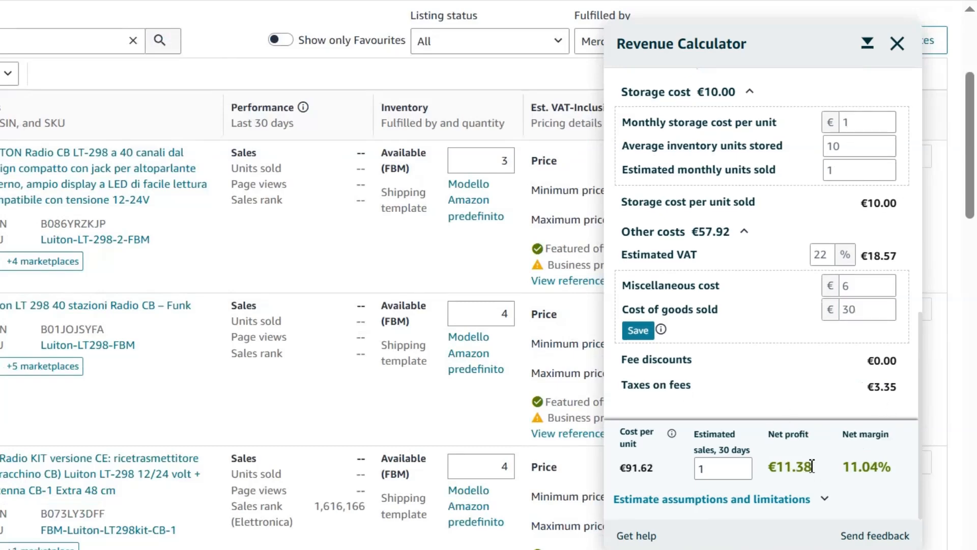
# Step: Examine the Revenue Calculator's net profit, net margin and cost per unit against the seller's share in the online pricing calculator's bottom-line chart
pyautogui.moveTo(814, 468); pyautogui.dragTo(772, 469)
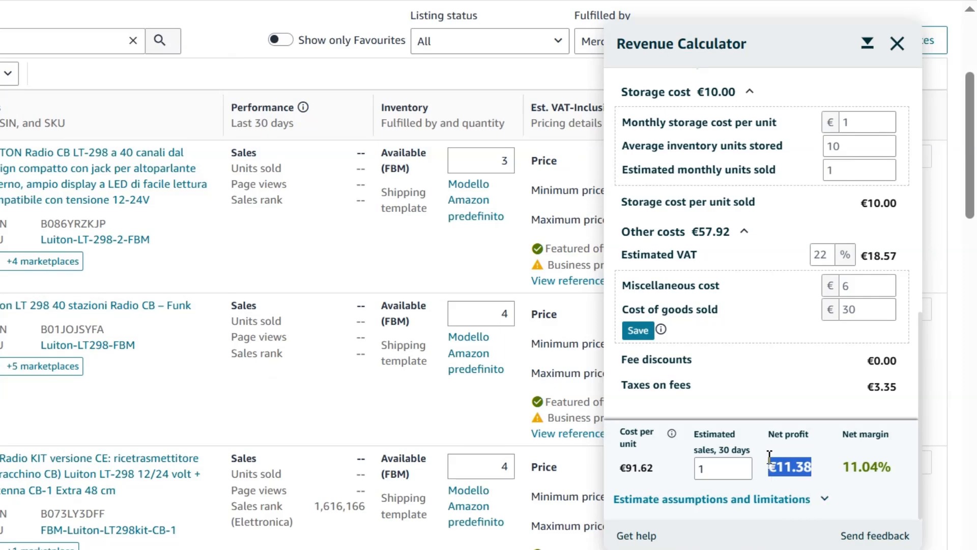
pyautogui.scroll(-2, 744, 360)
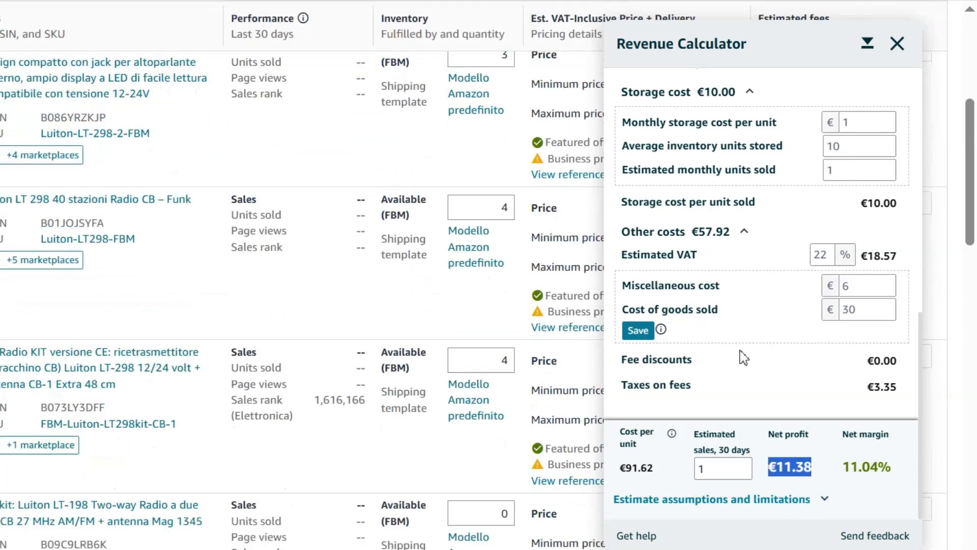
pyautogui.scroll(4, 744, 357)
pyautogui.scroll(-4, 744, 353)
pyautogui.moveTo(899, 468); pyautogui.dragTo(848, 466)
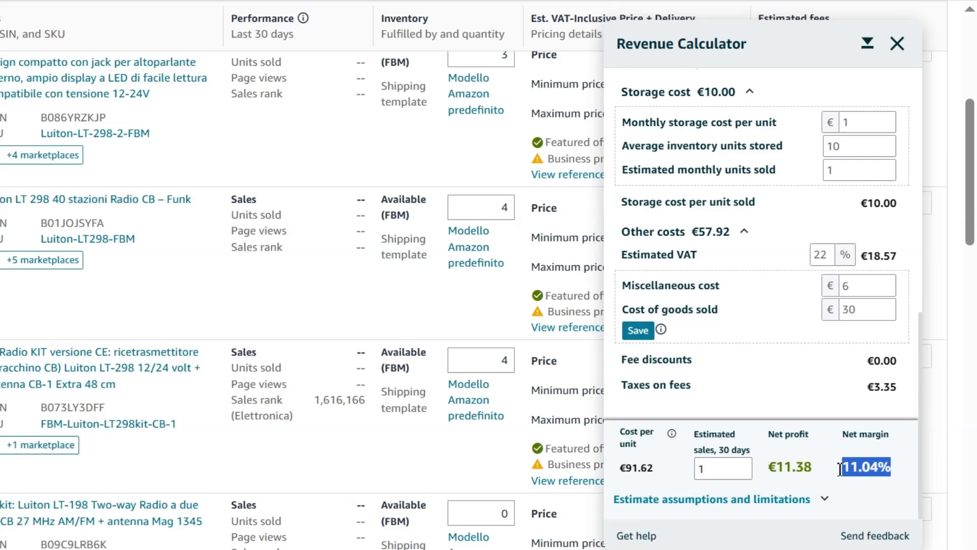
pyautogui.moveTo(656, 468); pyautogui.dragTo(623, 470)
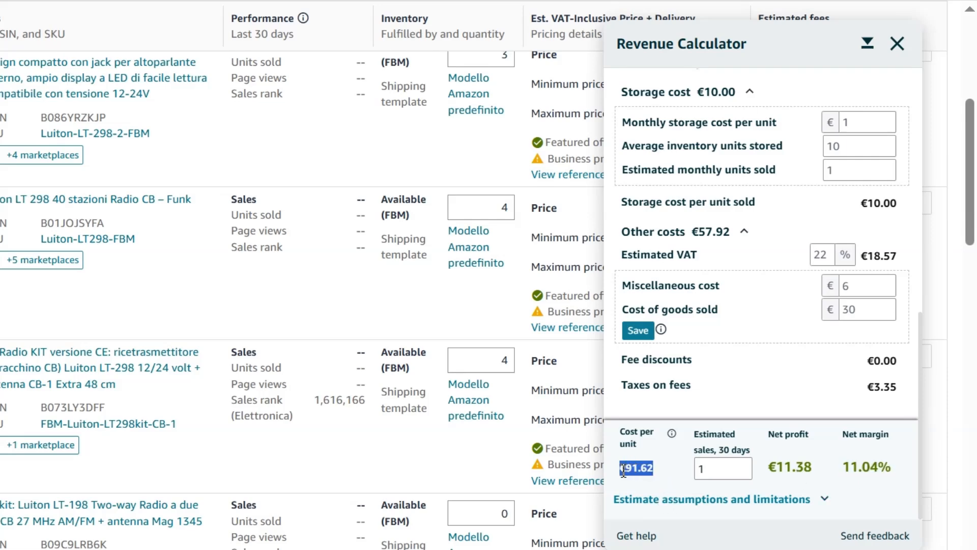
pyautogui.click(666, 474)
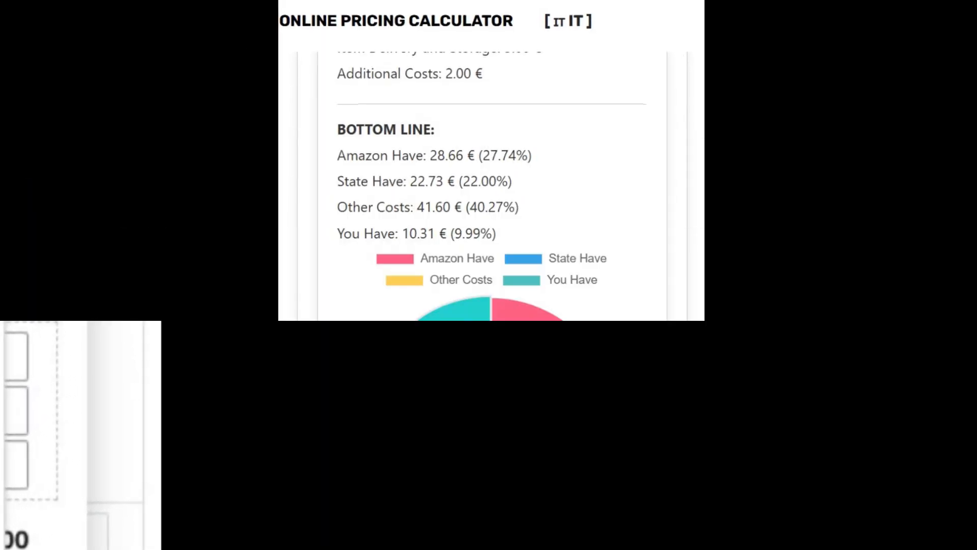
pyautogui.moveTo(475, 325)
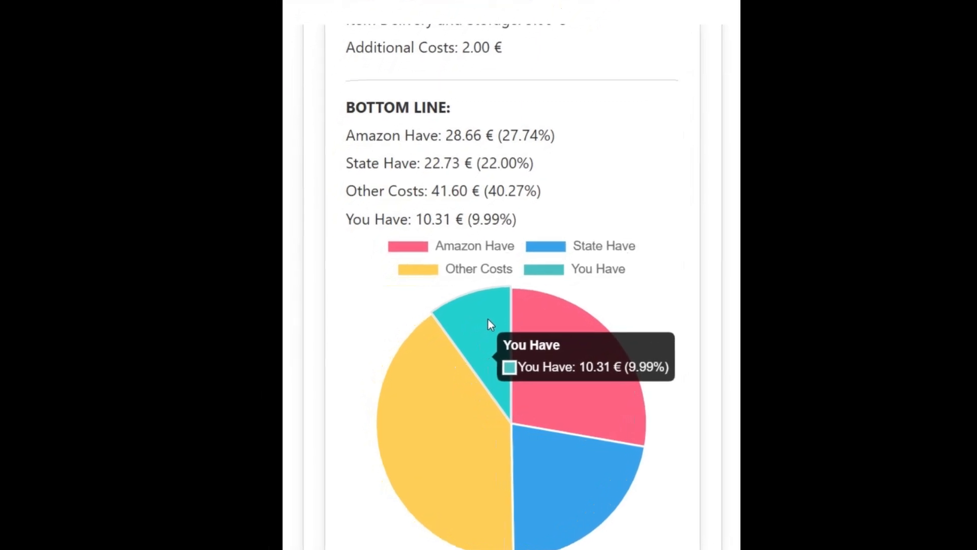